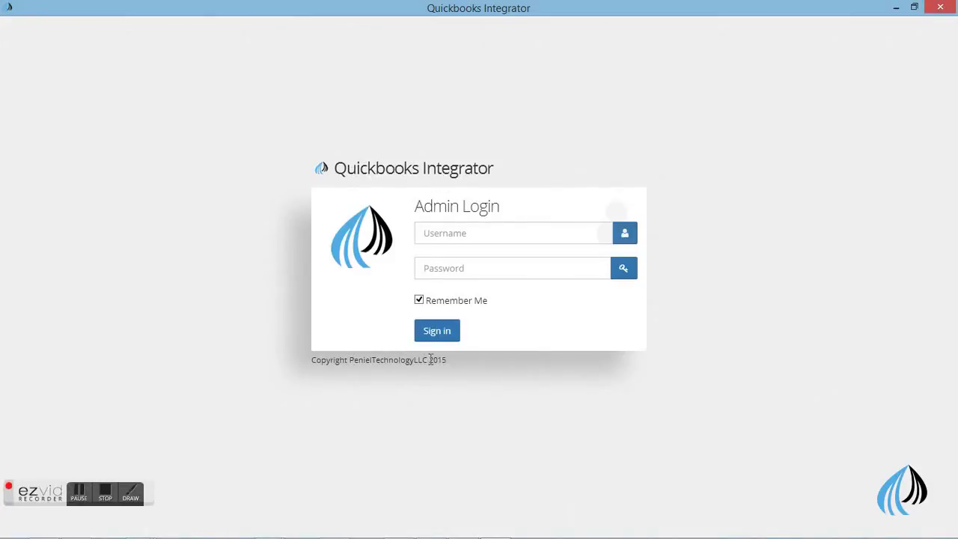
Enter the admin username and the password on the Admin Login form and submit it
{"action": "left_click", "coordinate": [428, 238]}
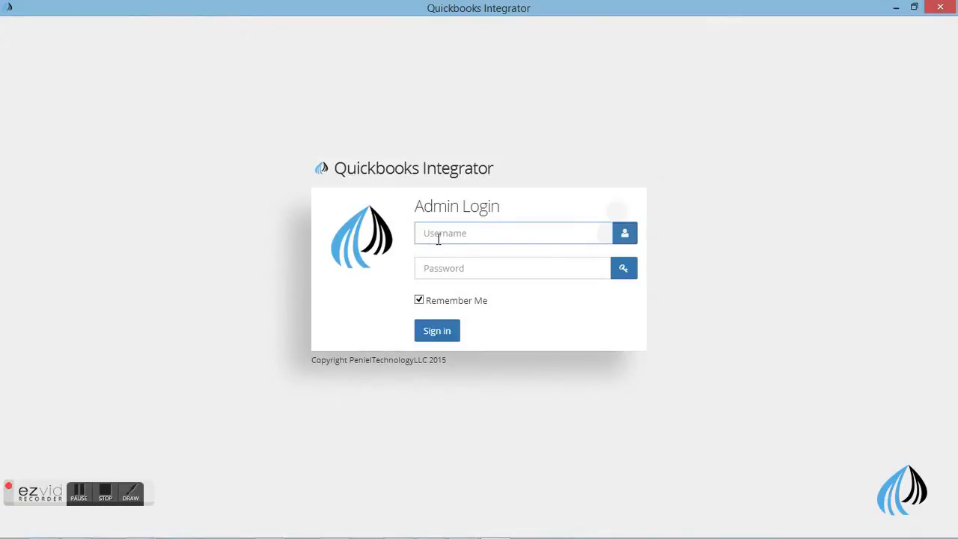
{"action": "type", "text": "admin"}
{"action": "key", "text": "Tab"}
{"action": "type", "text": "a"}
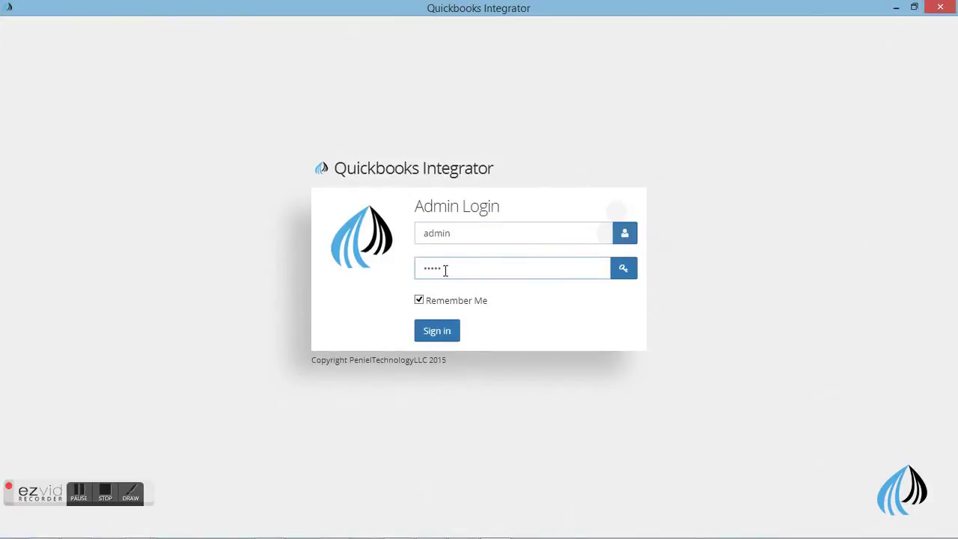
{"action": "left_click", "coordinate": [435, 338]}
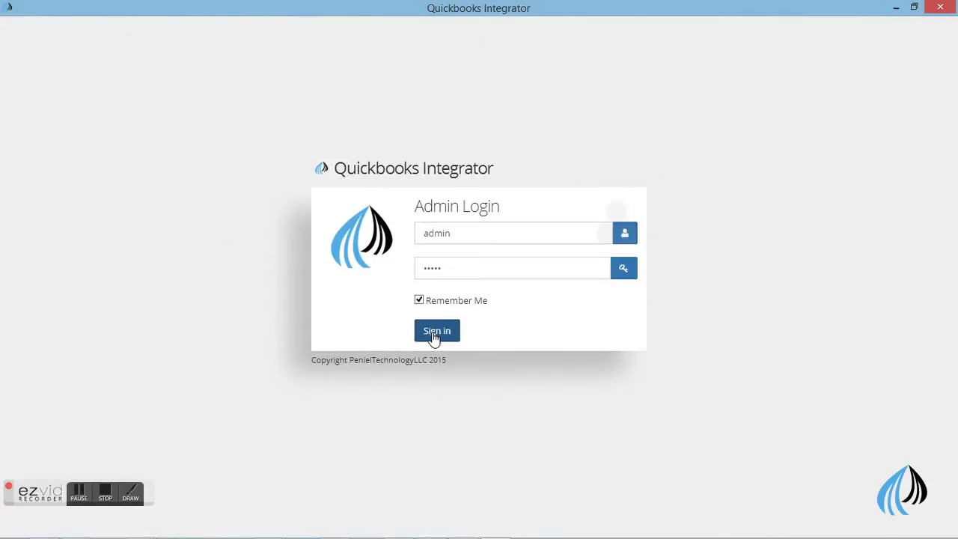
Sign in, view the Customers list, then open the Vendors list of five vendors
{"action": "left_click", "coordinate": [434, 339]}
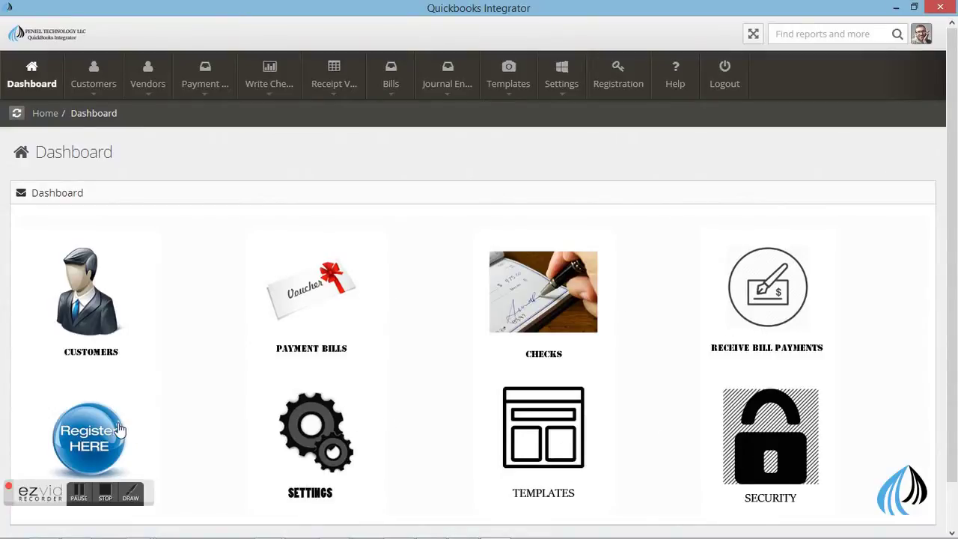
{"action": "left_click", "coordinate": [100, 99]}
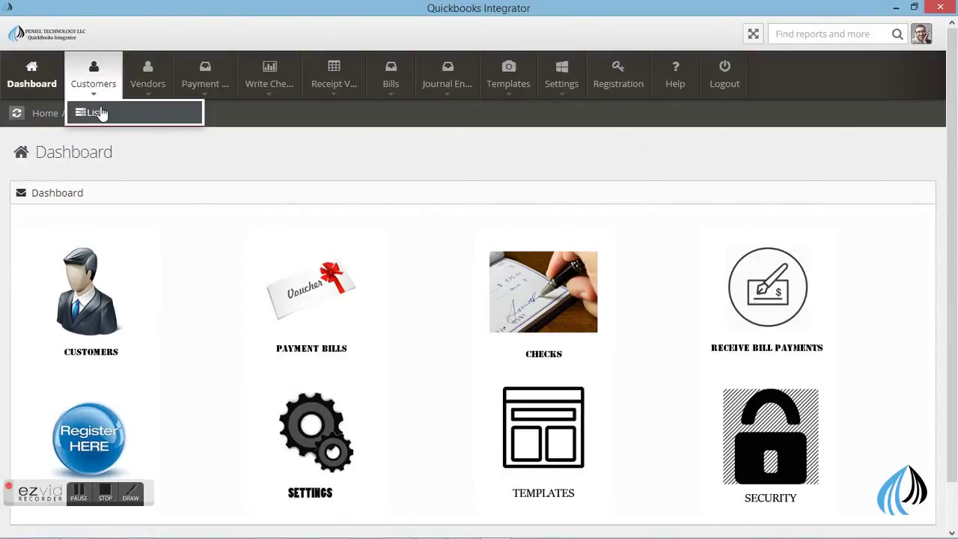
{"action": "left_click", "coordinate": [99, 112]}
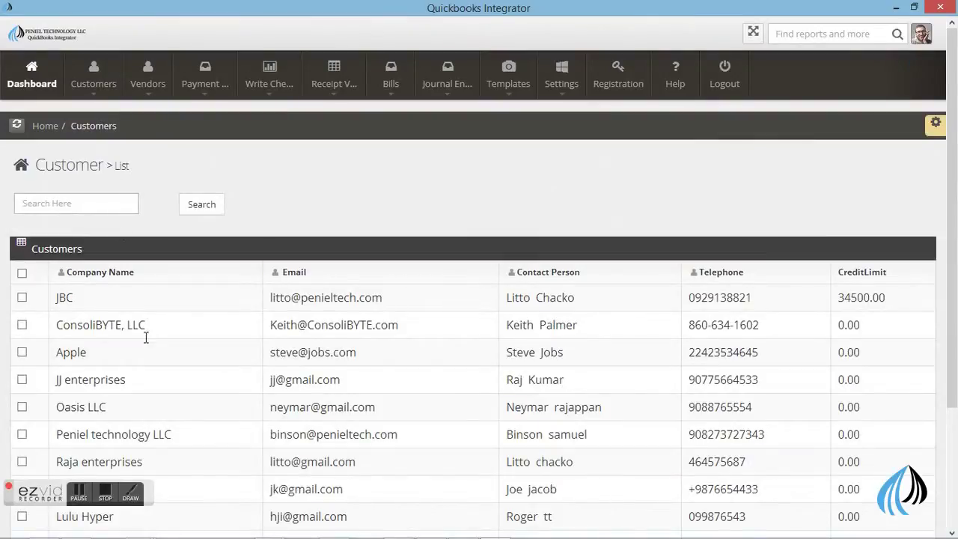
{"action": "left_click", "coordinate": [149, 100]}
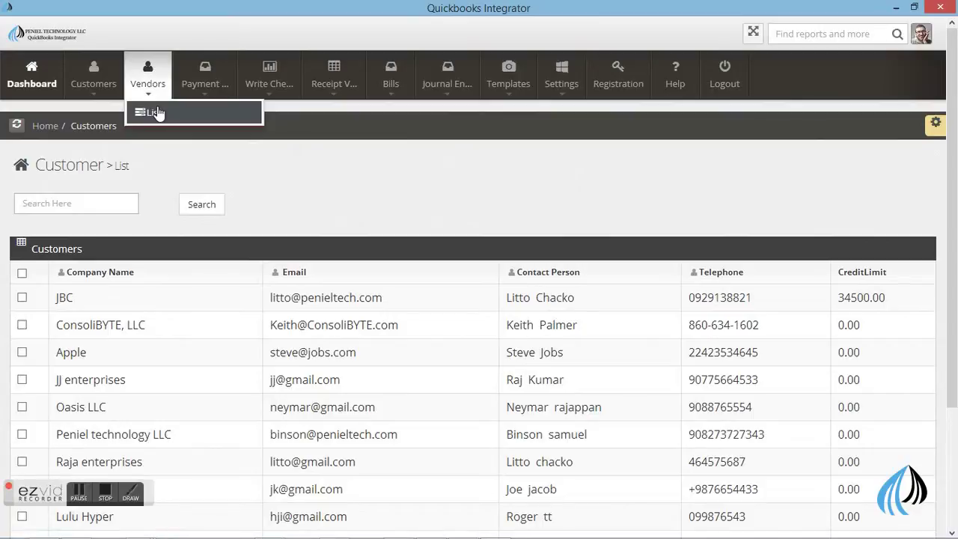
{"action": "left_click", "coordinate": [155, 112]}
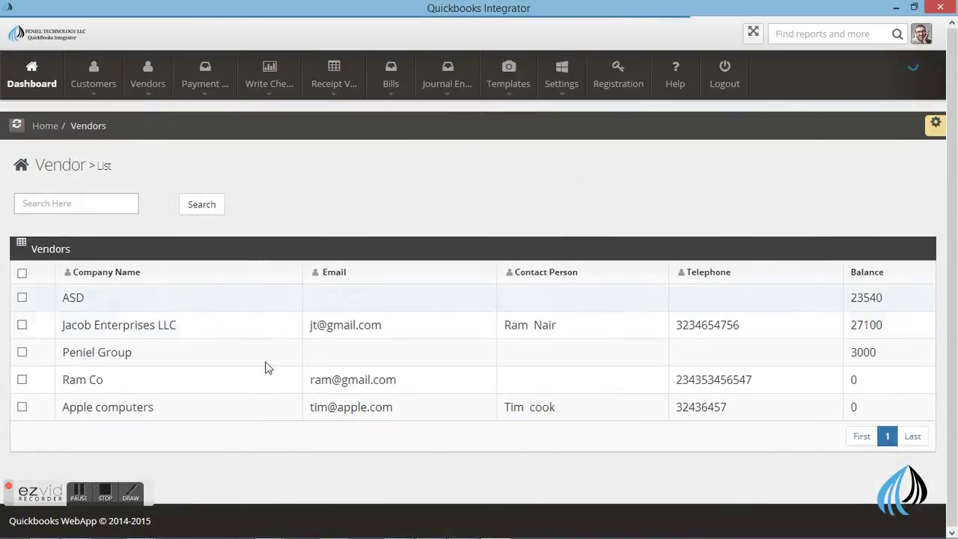
In QuickBooks, check the Customer Center and the Vendor Center's five vendors, then return to the Integrator
{"action": "mouse_move", "coordinate": [391, 537]}
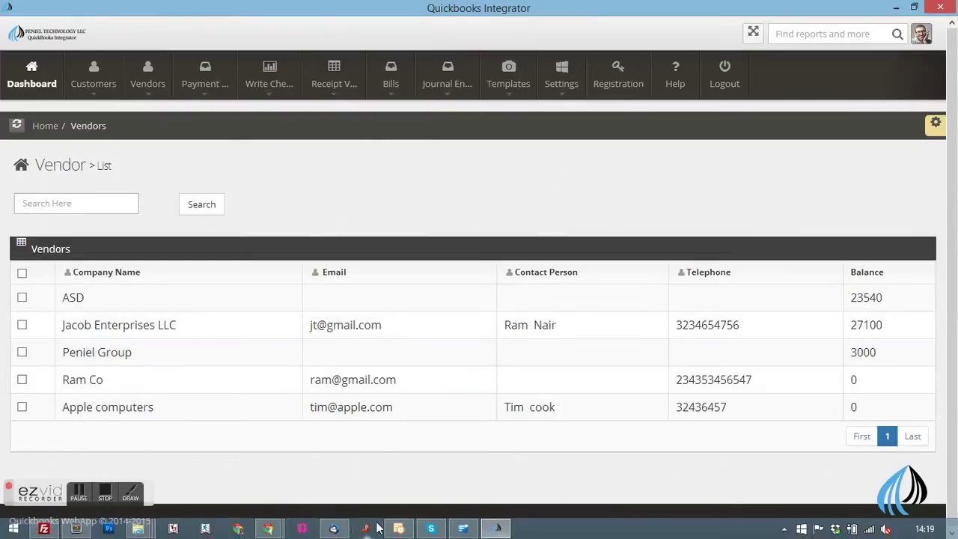
{"action": "left_click", "coordinate": [460, 530]}
{"action": "left_click", "coordinate": [73, 204]}
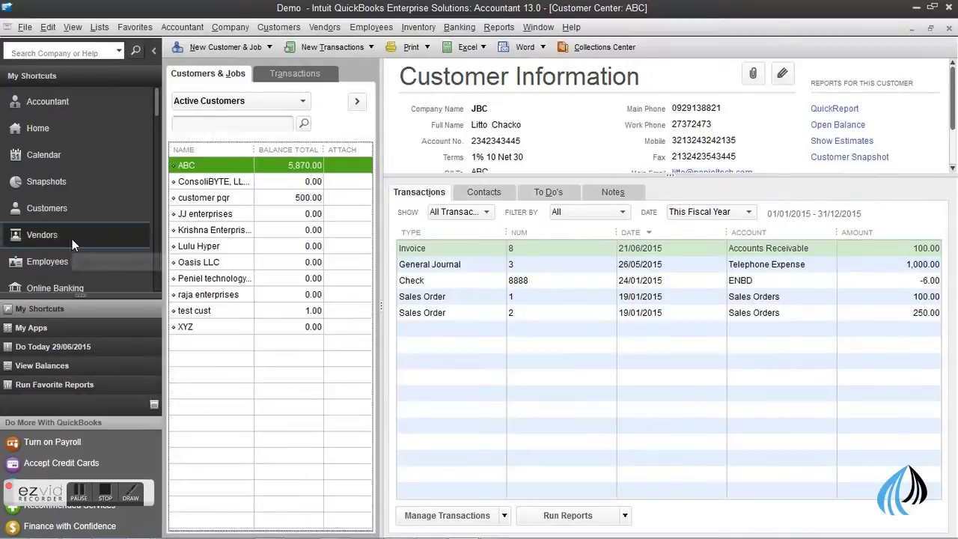
{"action": "left_click", "coordinate": [73, 237]}
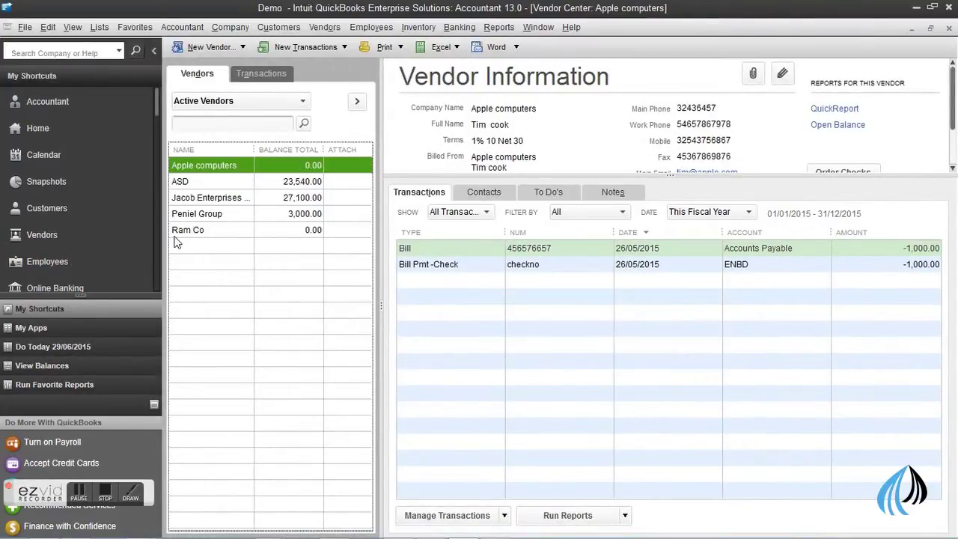
{"action": "mouse_move", "coordinate": [449, 533]}
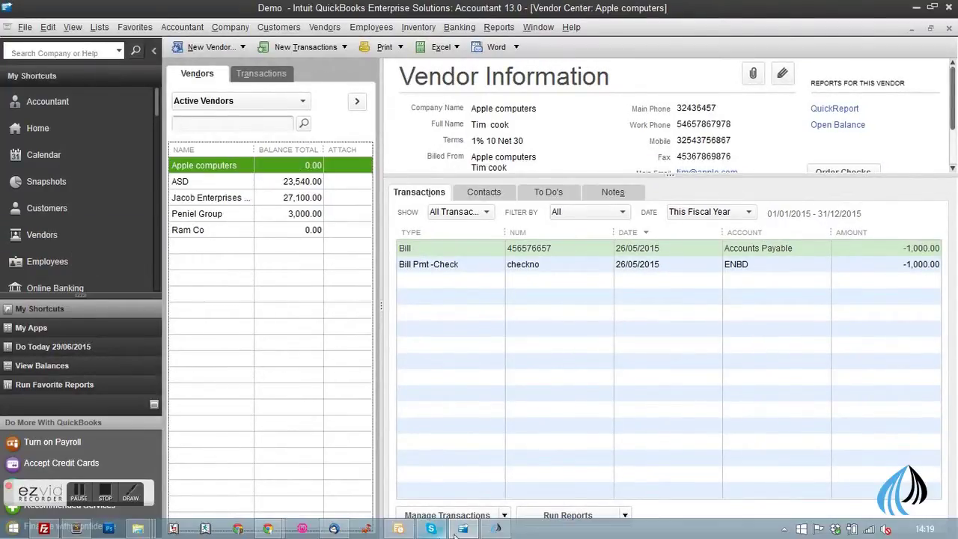
{"action": "left_click", "coordinate": [496, 529]}
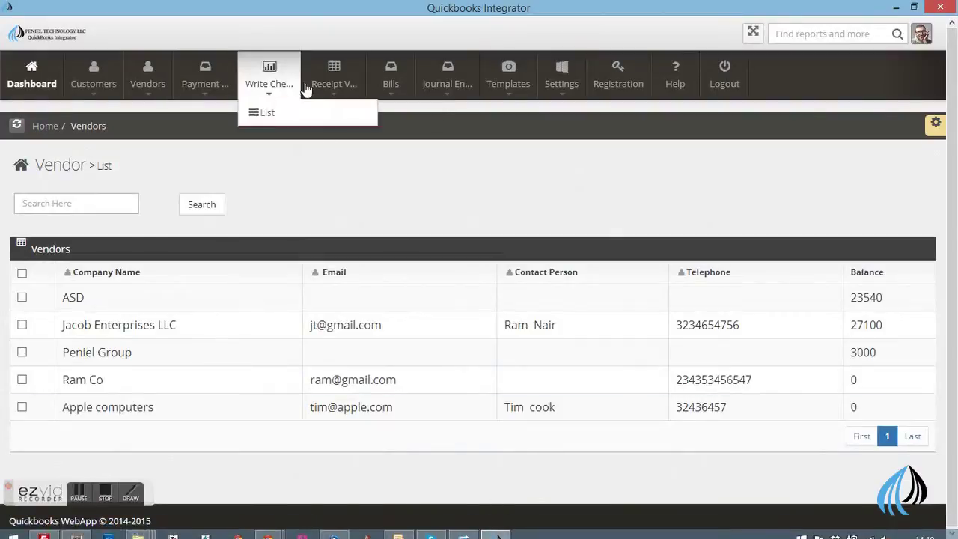
Show the Journal Entry list with Ref 1–3, dated 2015-01-17 and 2015-05-26
{"action": "mouse_move", "coordinate": [447, 81]}
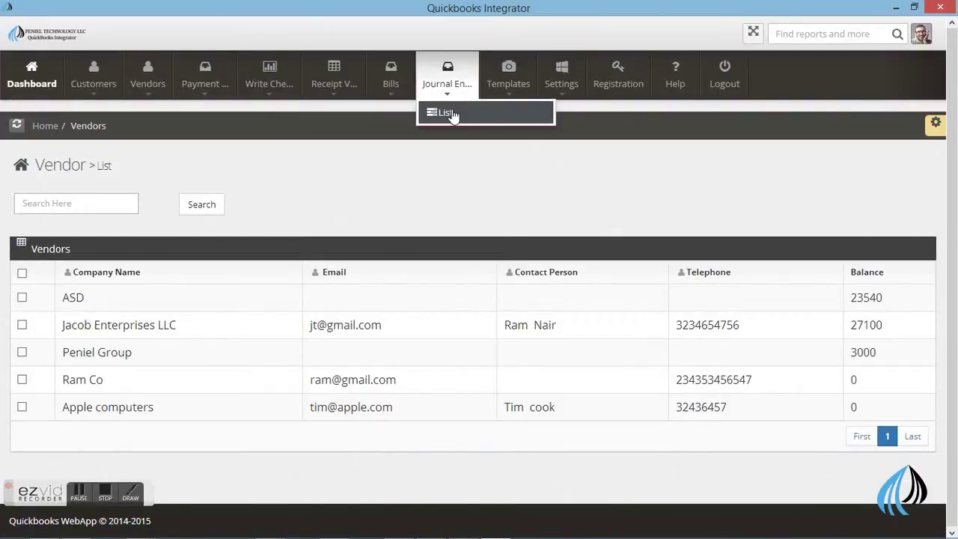
{"action": "left_click", "coordinate": [451, 114]}
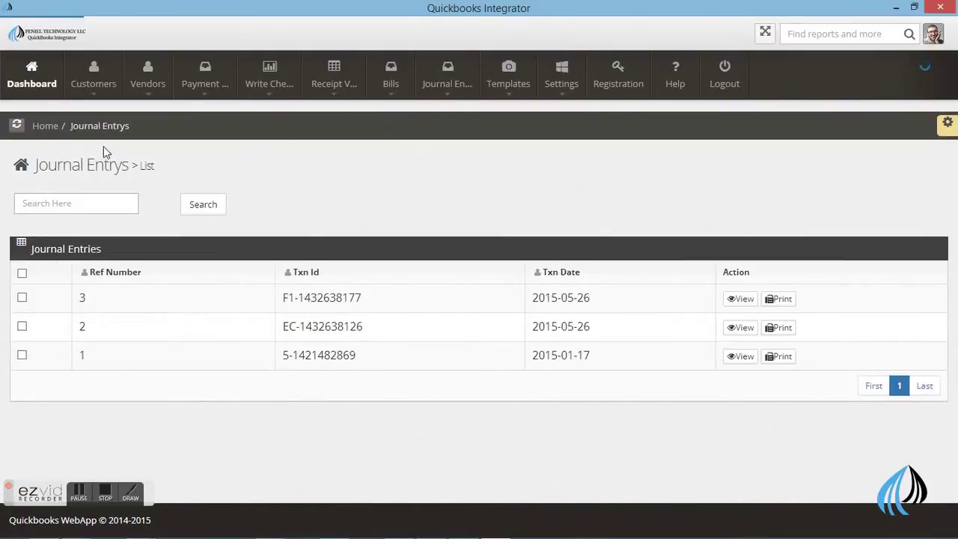
{"action": "left_click_drag", "start_coordinate": [36, 164], "coordinate": [124, 159]}
{"action": "left_click", "coordinate": [119, 154]}
In QuickBooks, open Make General Journal Entries and browse to entry 3, Telephone Expense 1,000.00
{"action": "mouse_move", "coordinate": [344, 533]}
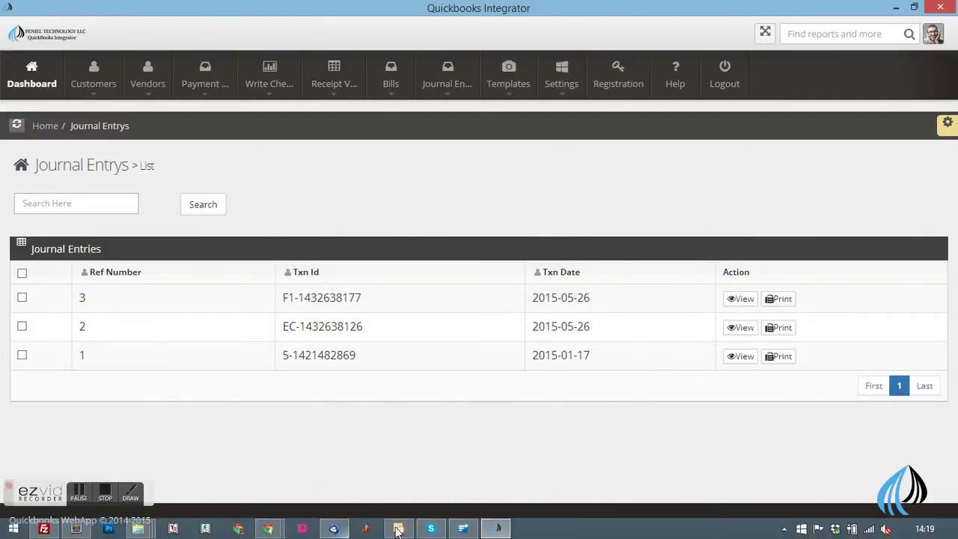
{"action": "left_click", "coordinate": [463, 529]}
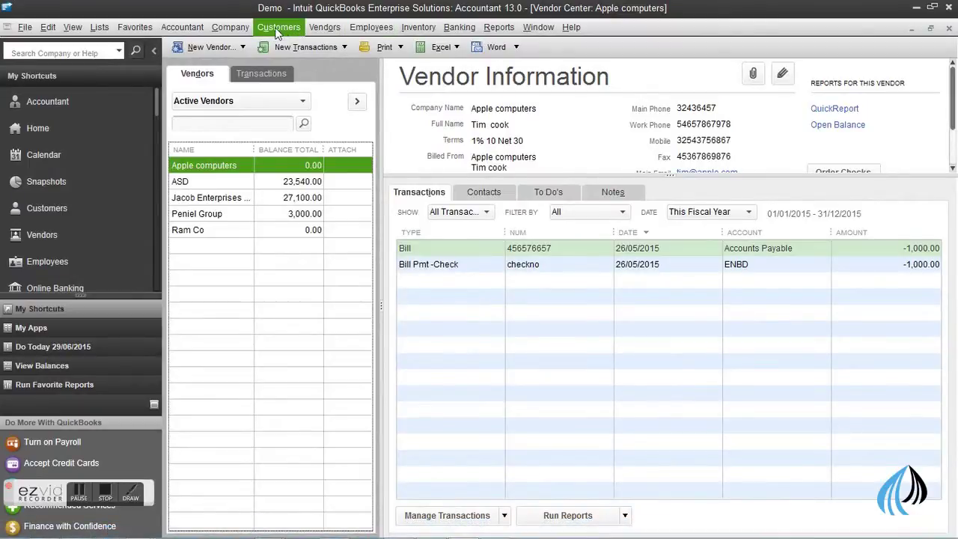
{"action": "left_click", "coordinate": [238, 30]}
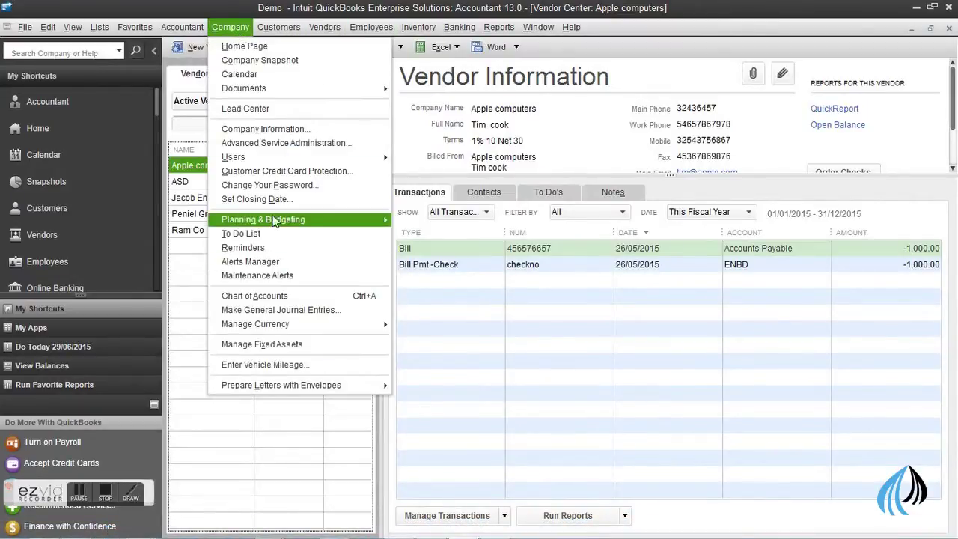
{"action": "left_click", "coordinate": [289, 310]}
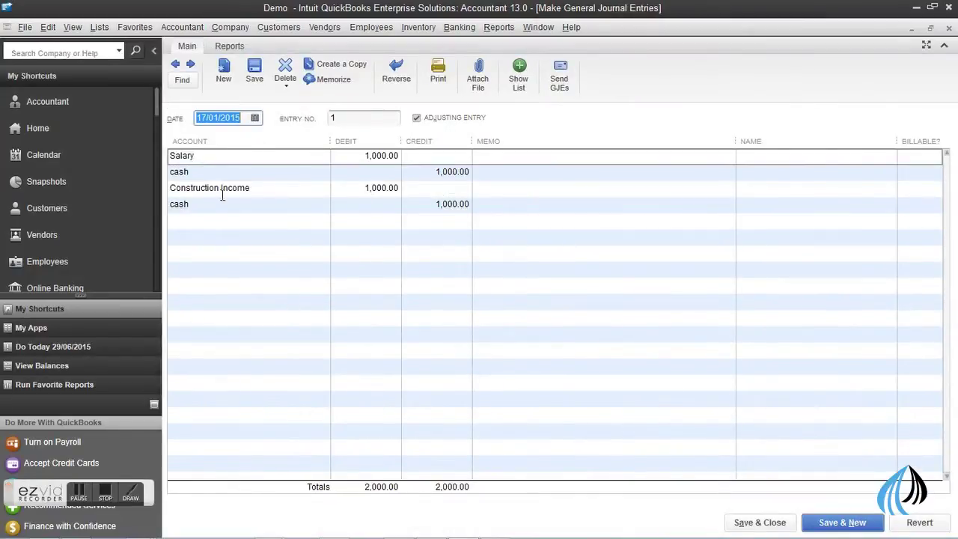
{"action": "left_click", "coordinate": [176, 66]}
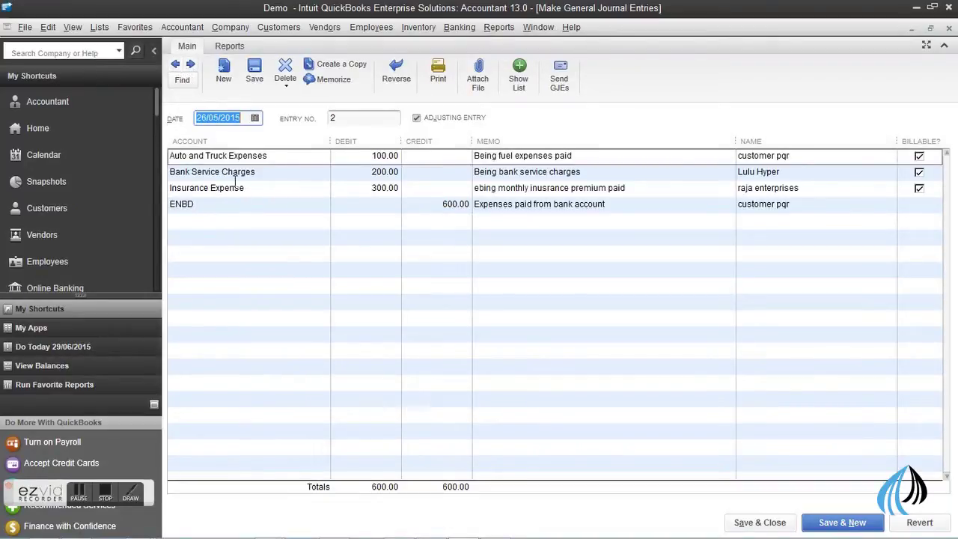
{"action": "left_click", "coordinate": [190, 64]}
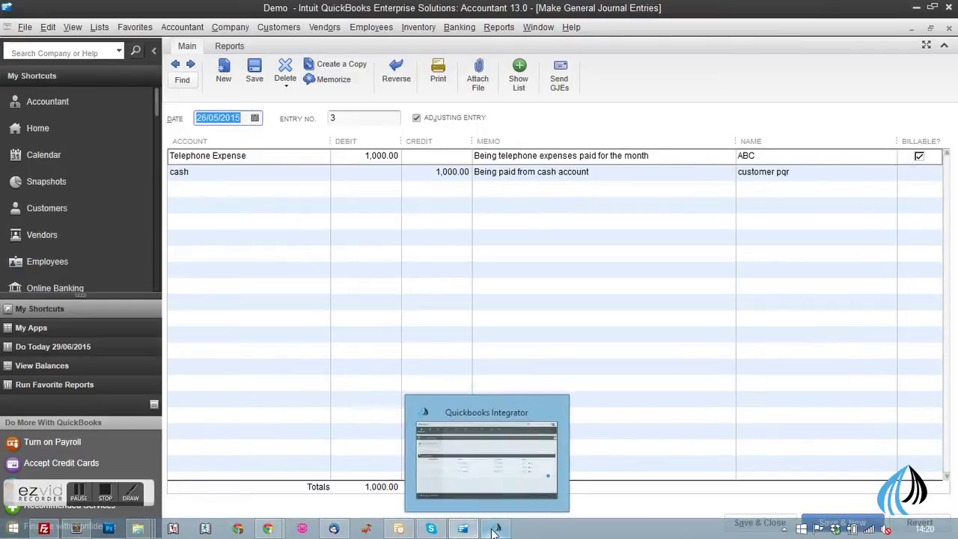
{"action": "left_click", "coordinate": [490, 530]}
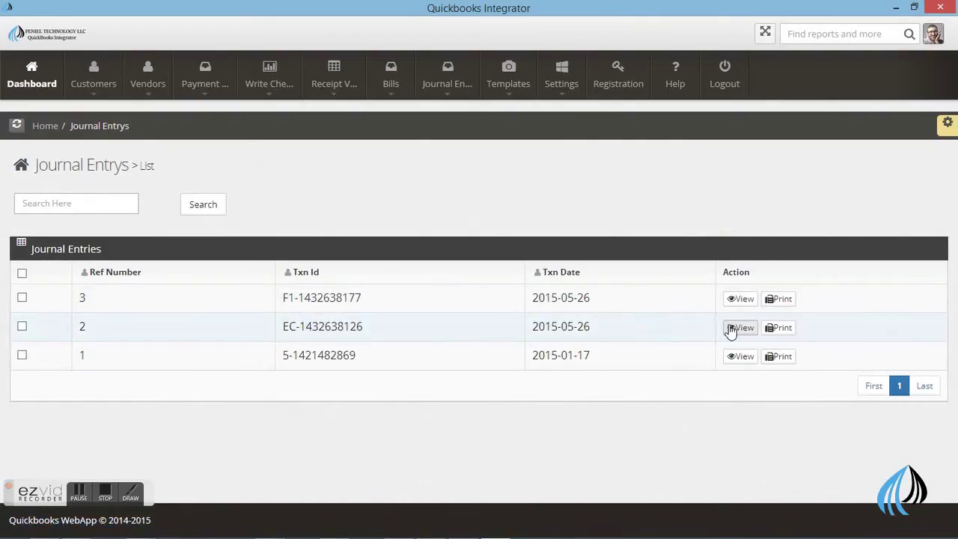
Export journal entry 2 as journalEC-1432638126.pdf and open it with Adobe Reader X
{"action": "left_click", "coordinate": [777, 330]}
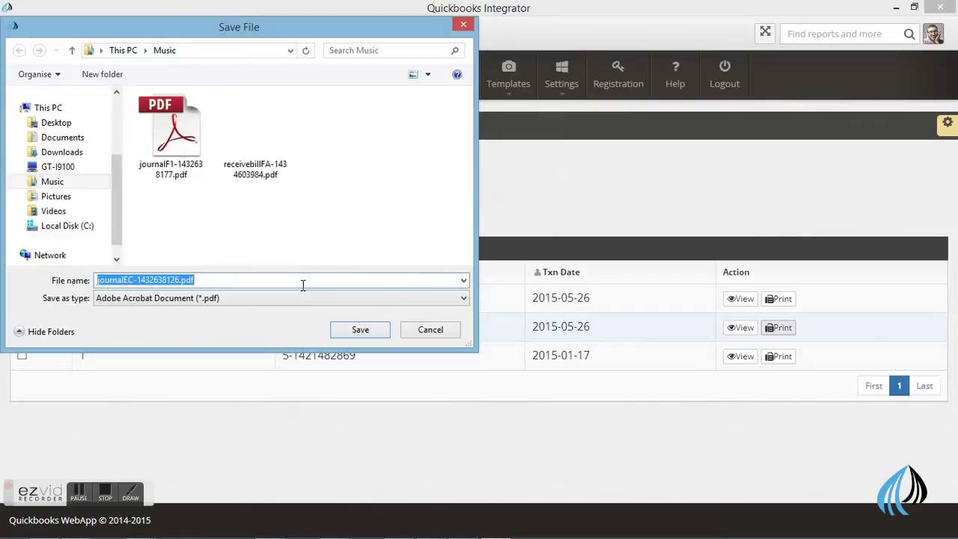
{"action": "left_click", "coordinate": [352, 332]}
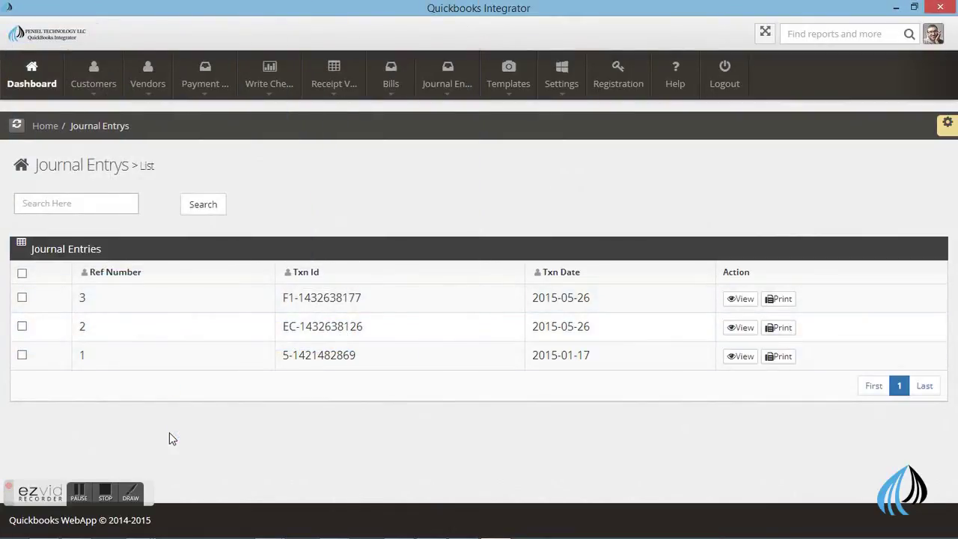
{"action": "mouse_move", "coordinate": [138, 530]}
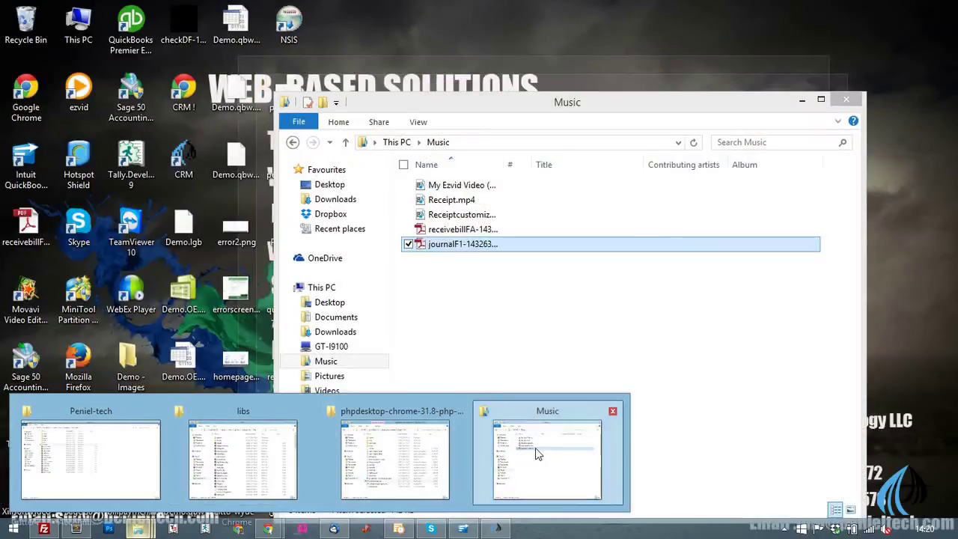
{"action": "left_click", "coordinate": [535, 449]}
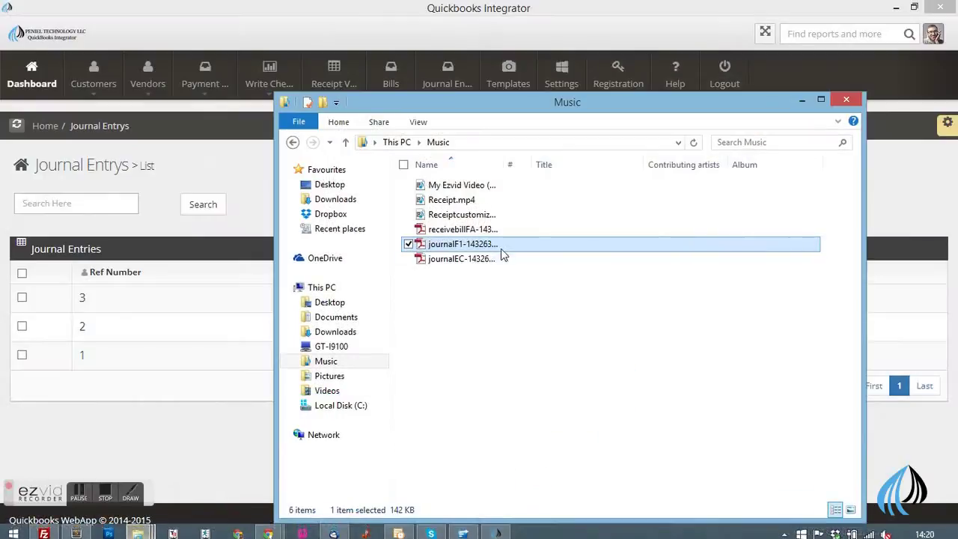
{"action": "left_click", "coordinate": [491, 258]}
{"action": "right_click", "coordinate": [491, 259]}
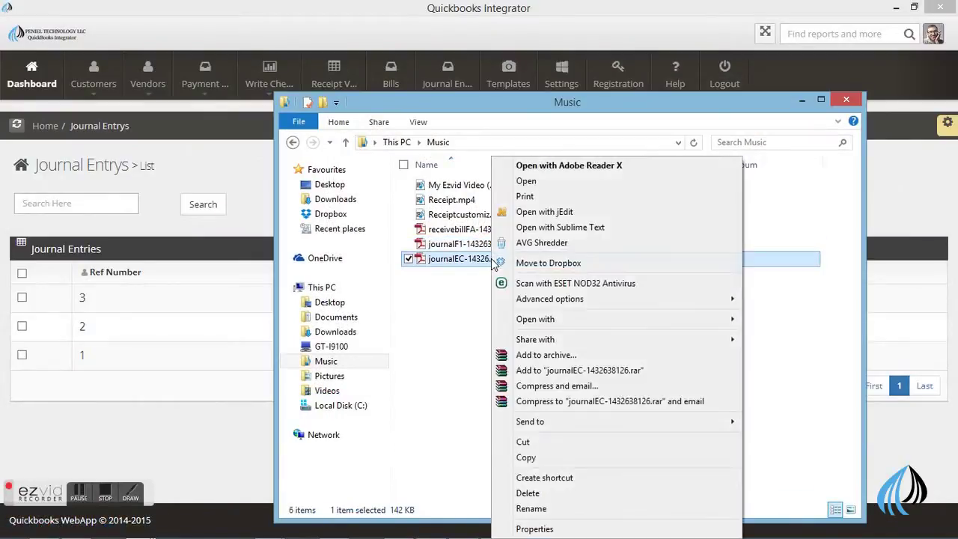
{"action": "left_click", "coordinate": [547, 164]}
{"action": "left_click", "coordinate": [803, 99]}
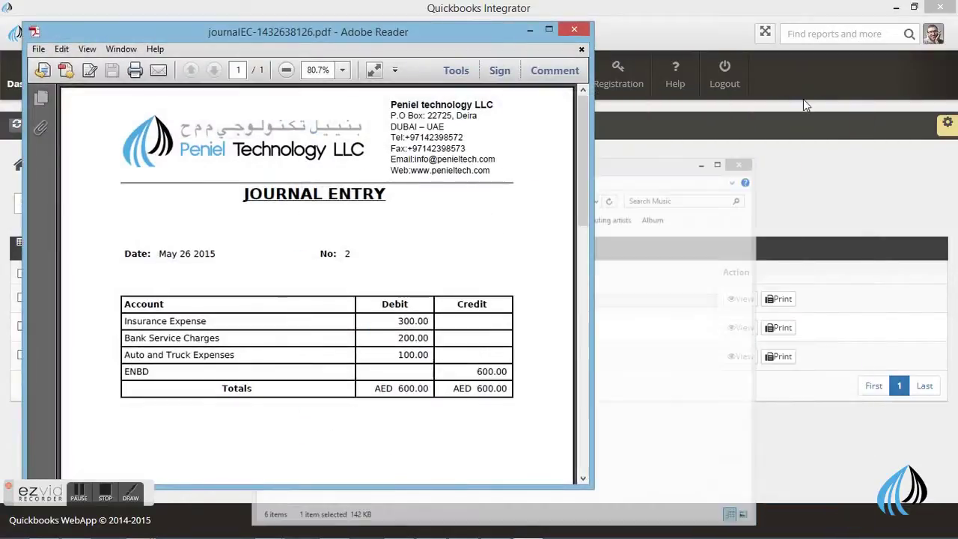
Maximise Adobe Reader, read the journal PDF at 100% down to the signatory lines, then minimise it
{"action": "left_click", "coordinate": [550, 31]}
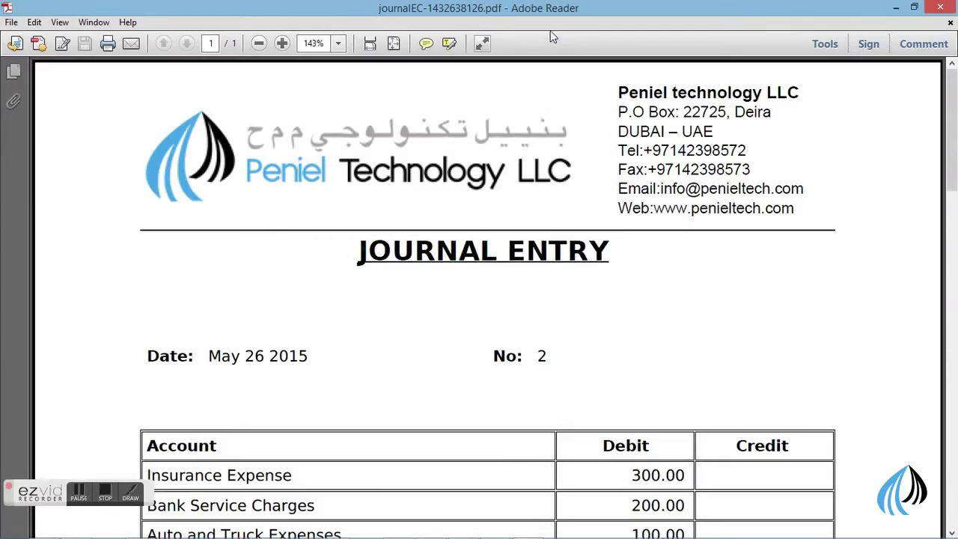
{"action": "left_click", "coordinate": [344, 44]}
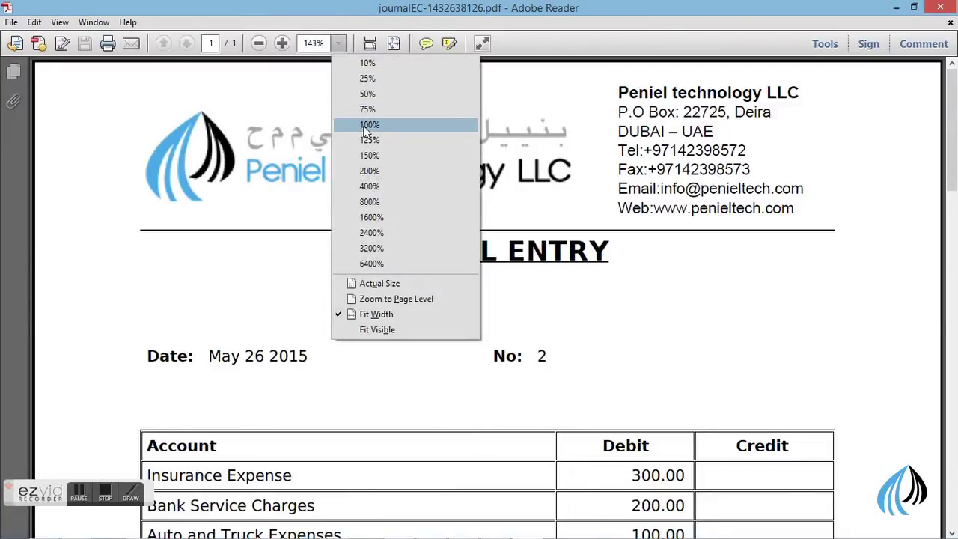
{"action": "left_click", "coordinate": [361, 125]}
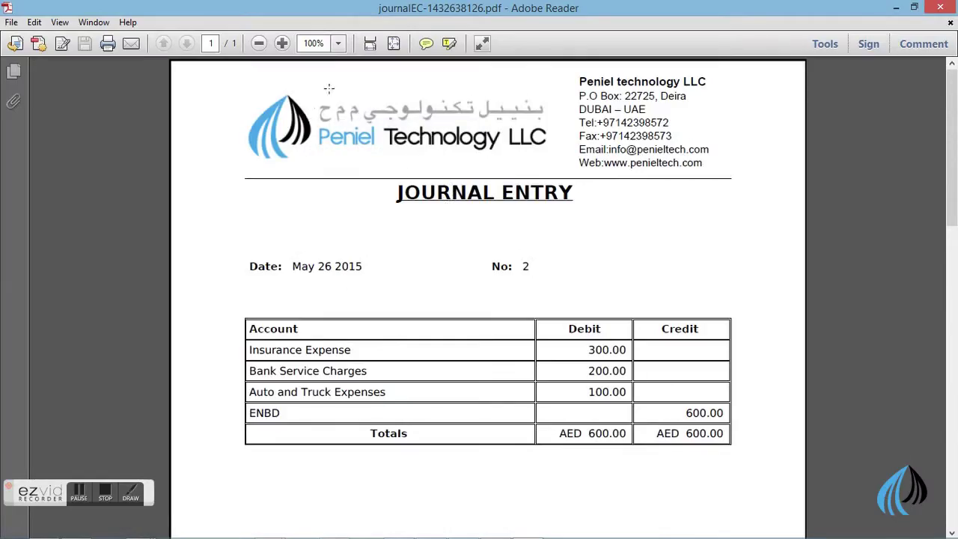
{"action": "left_click_drag", "start_coordinate": [593, 88], "coordinate": [712, 182]}
{"action": "left_click", "coordinate": [720, 187]}
{"action": "scroll", "coordinate": [645, 337], "scroll_direction": "down", "scroll_amount": 1}
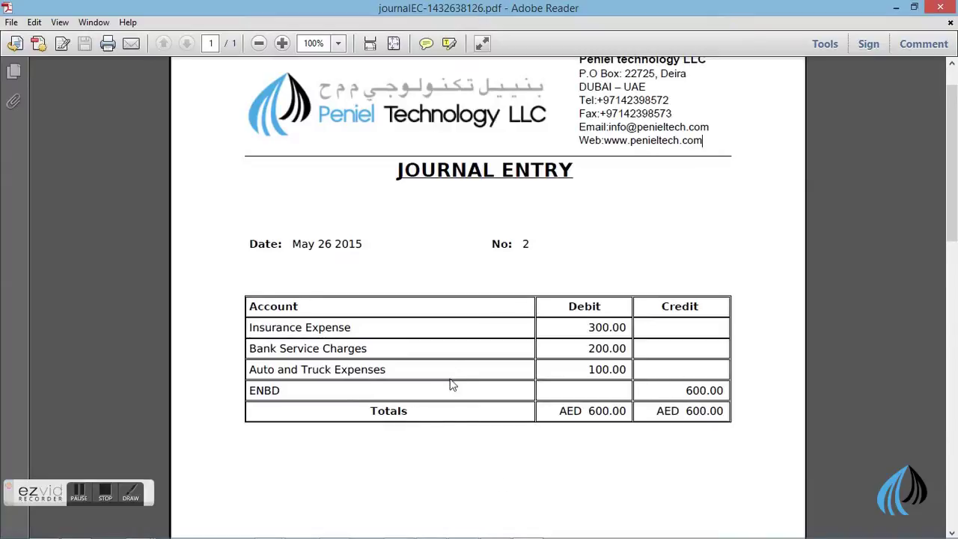
{"action": "scroll", "coordinate": [456, 382], "scroll_direction": "down", "scroll_amount": 3}
{"action": "scroll", "coordinate": [462, 389], "scroll_direction": "down", "scroll_amount": 2}
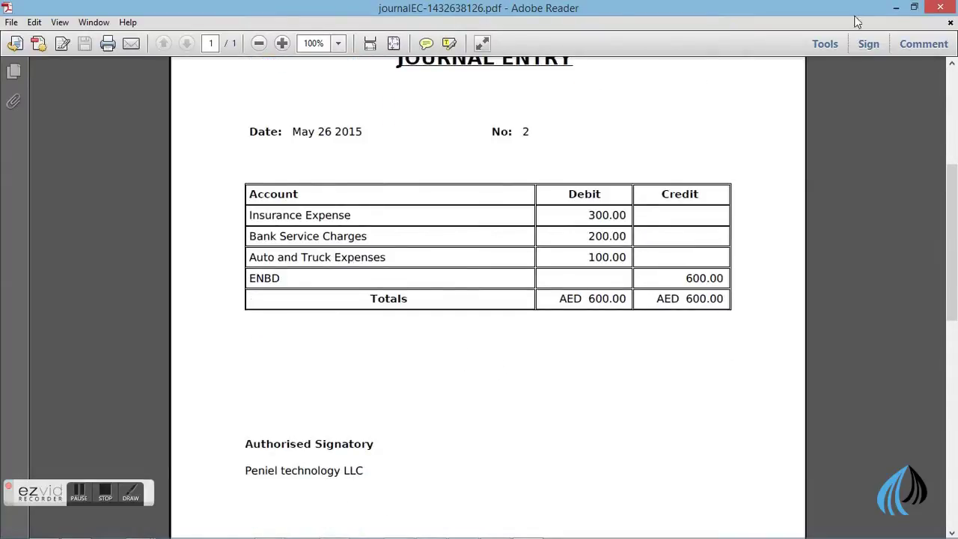
{"action": "left_click", "coordinate": [897, 7]}
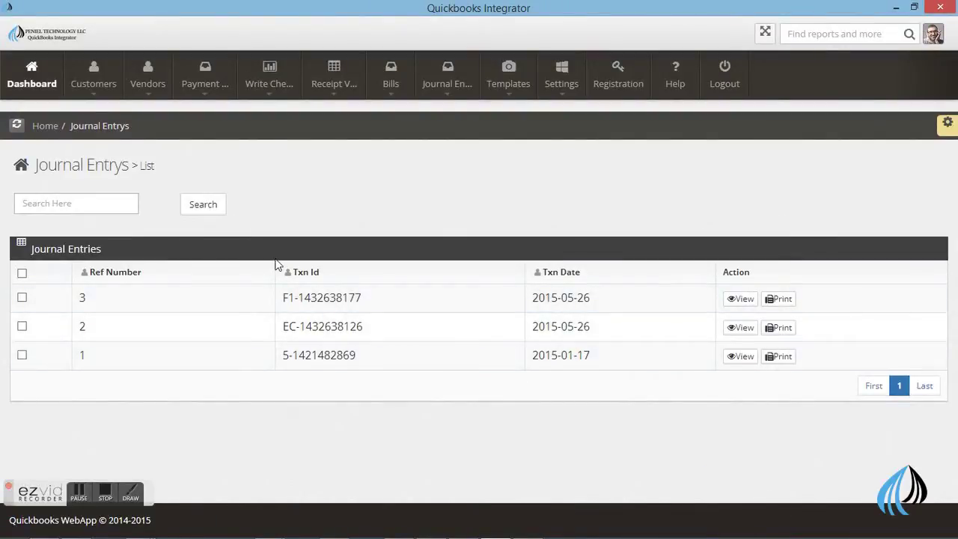
Go to Templates > Journal Templates > List and edit the Template 2 A4 (printjournal1.php) row
{"action": "left_click", "coordinate": [514, 73]}
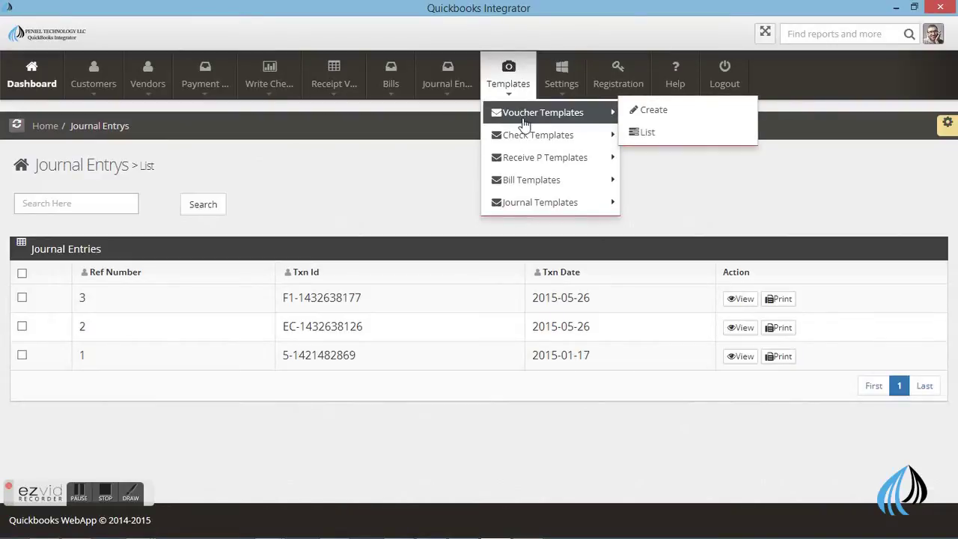
{"action": "mouse_move", "coordinate": [542, 176]}
{"action": "mouse_move", "coordinate": [592, 207]}
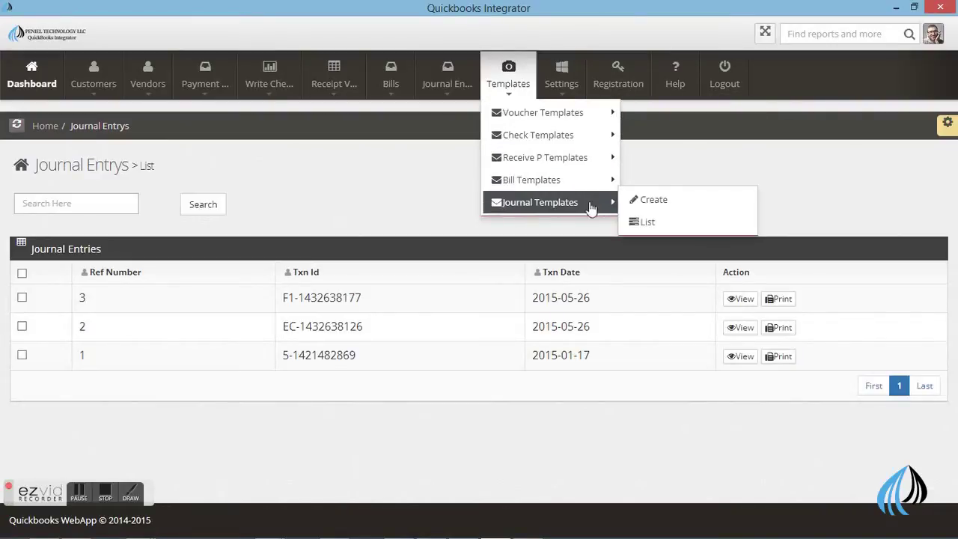
{"action": "left_click", "coordinate": [643, 223]}
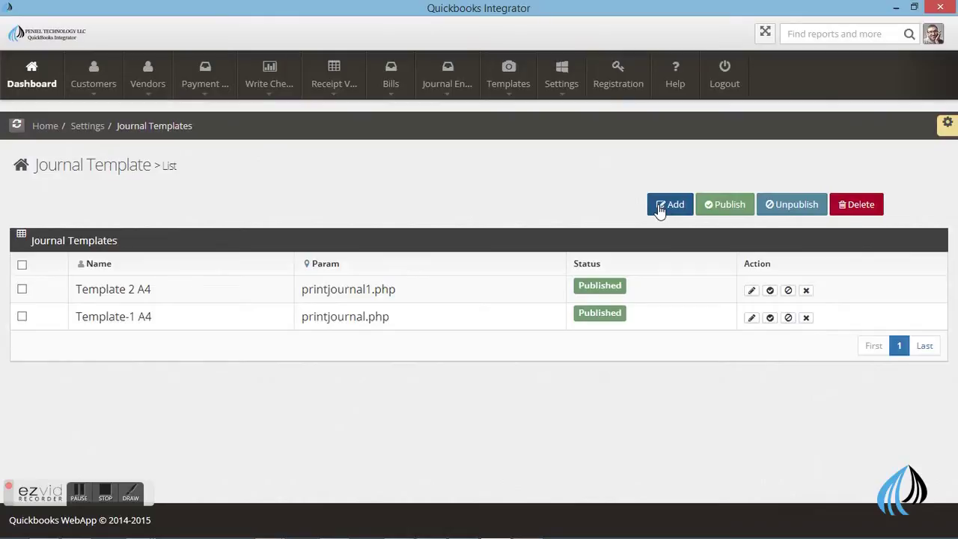
{"action": "left_click", "coordinate": [751, 292]}
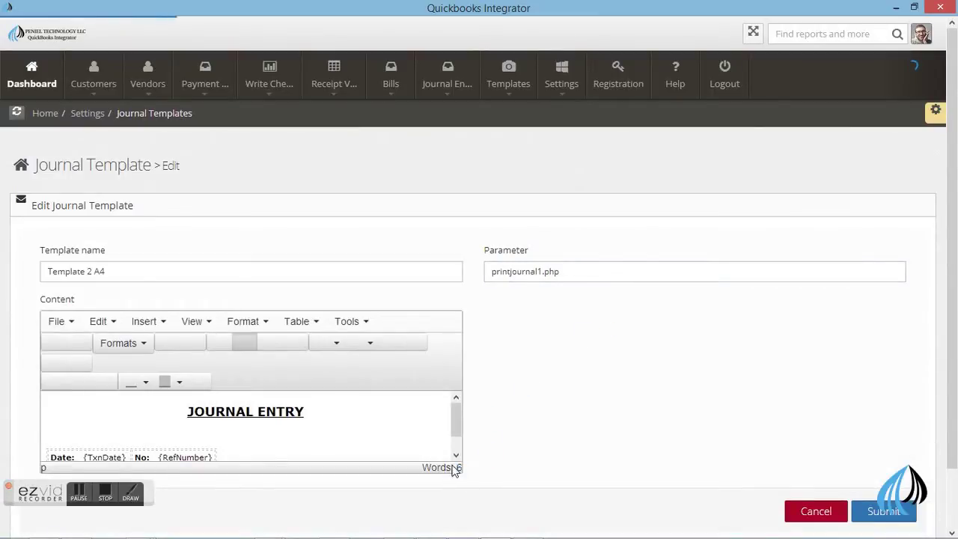
Enlarge the editor and inspect the JOURNAL ENTRY heading and Tools/View menus, leaving text unchanged
{"action": "left_click_drag", "start_coordinate": [458, 471], "coordinate": [446, 538]}
{"action": "scroll", "coordinate": [566, 385], "scroll_direction": "down", "scroll_amount": 1}
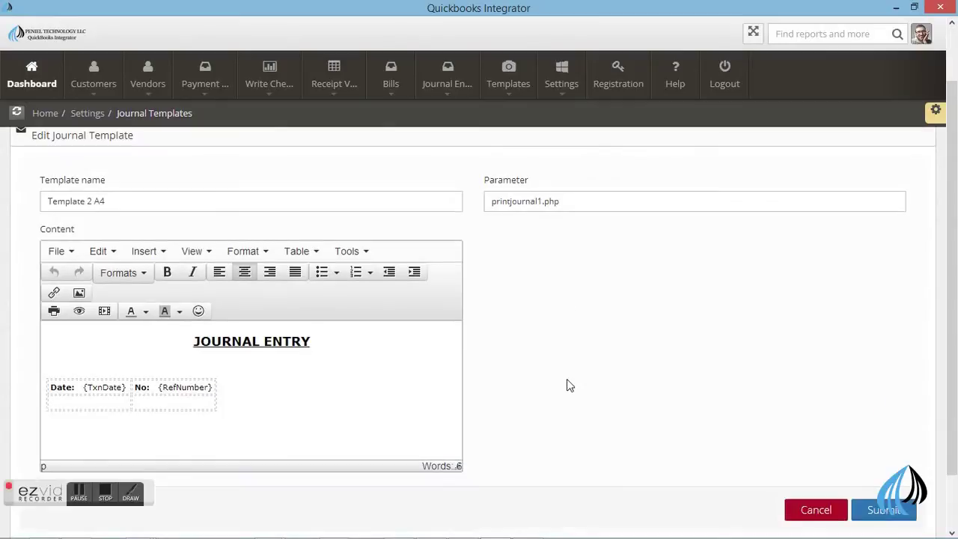
{"action": "left_click", "coordinate": [263, 343]}
{"action": "type", "text": "df"}
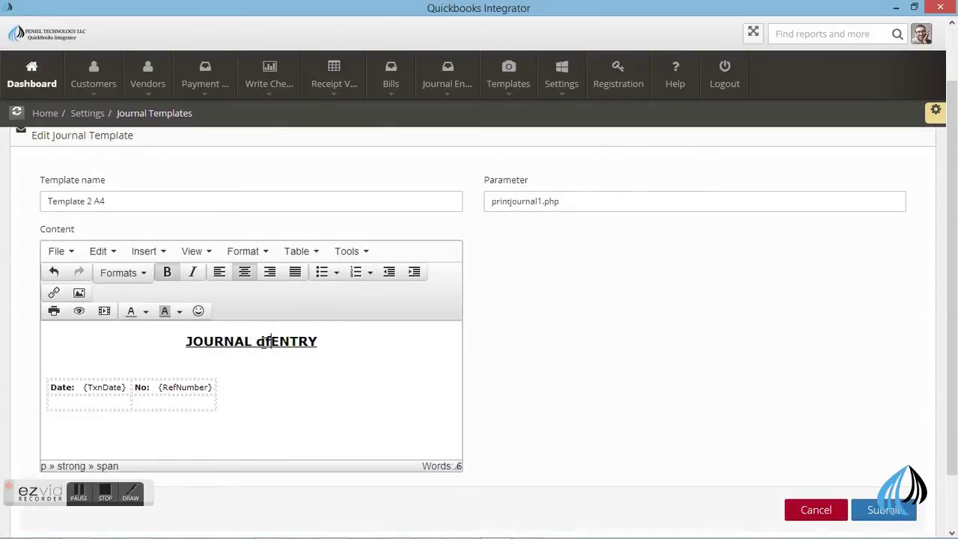
{"action": "key", "text": "BackSpace"}
{"action": "key", "text": "BackSpace"}
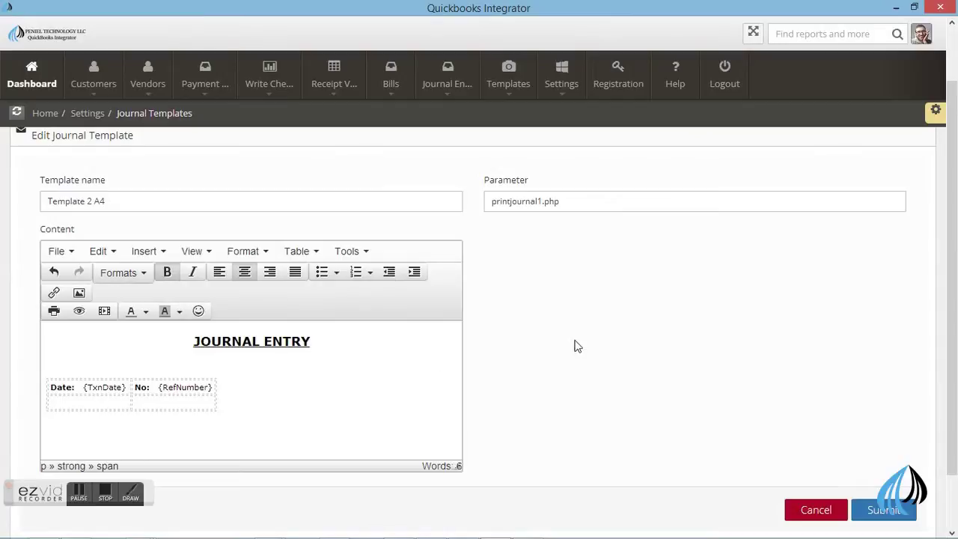
{"action": "left_click", "coordinate": [351, 252]}
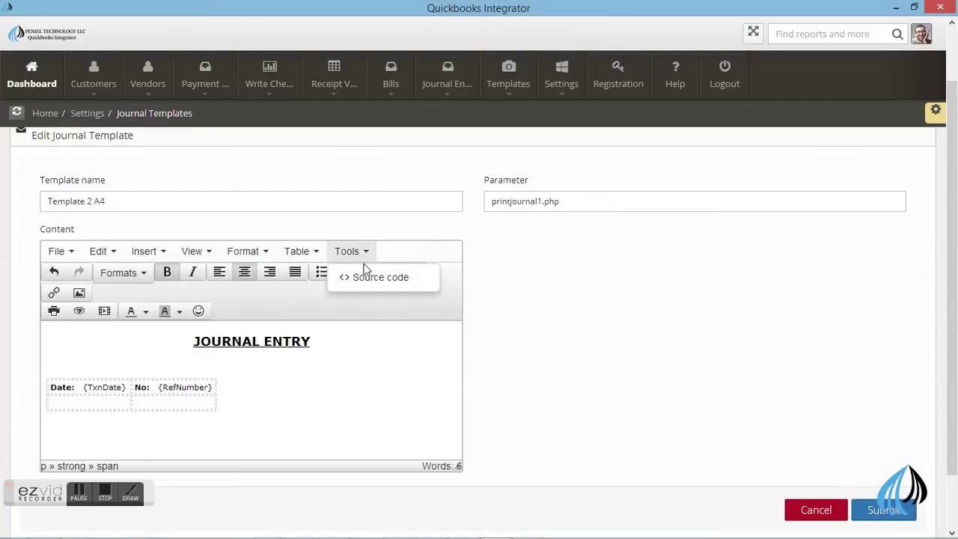
{"action": "mouse_move", "coordinate": [205, 253]}
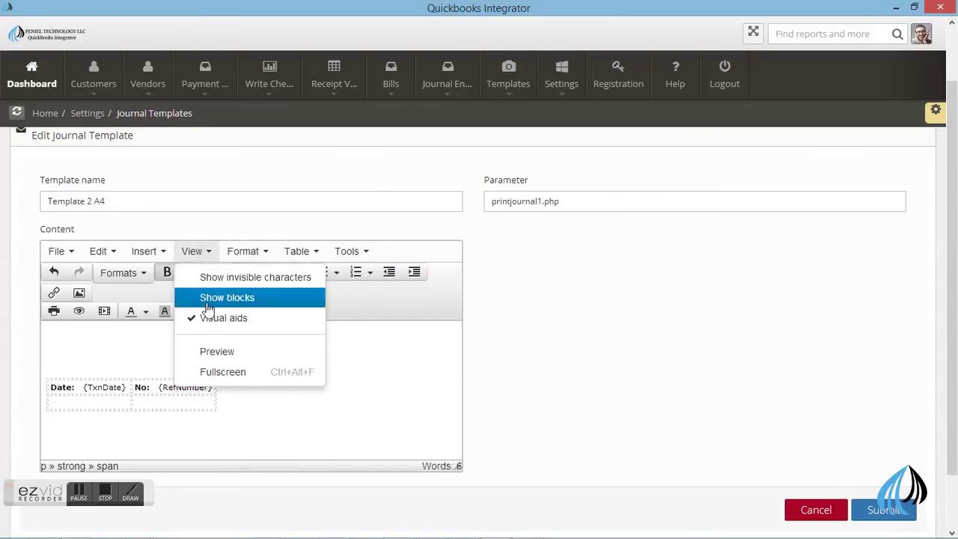
{"action": "left_click", "coordinate": [576, 331]}
Open Settings > Journal Settings and scroll down to the body options
{"action": "mouse_move", "coordinate": [493, 90]}
{"action": "mouse_move", "coordinate": [561, 85]}
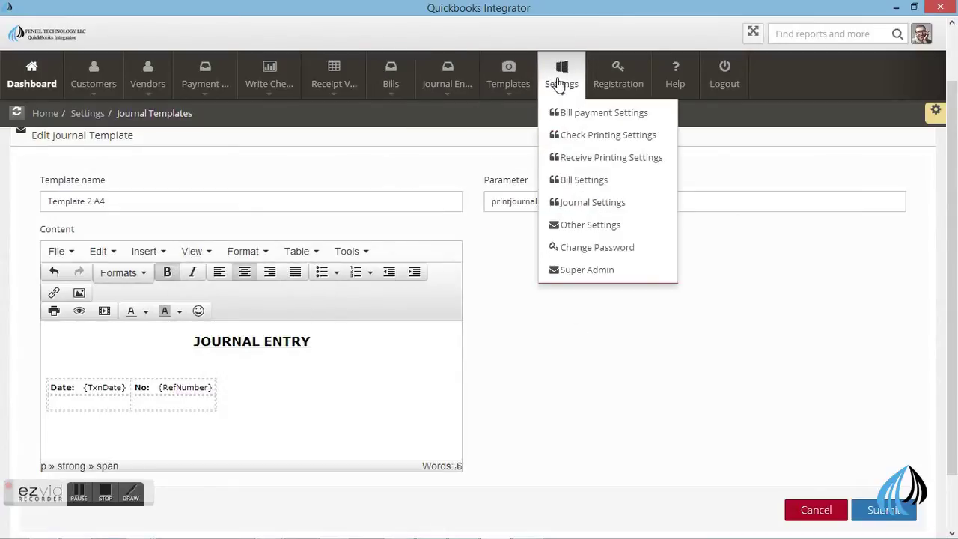
{"action": "left_click", "coordinate": [584, 204]}
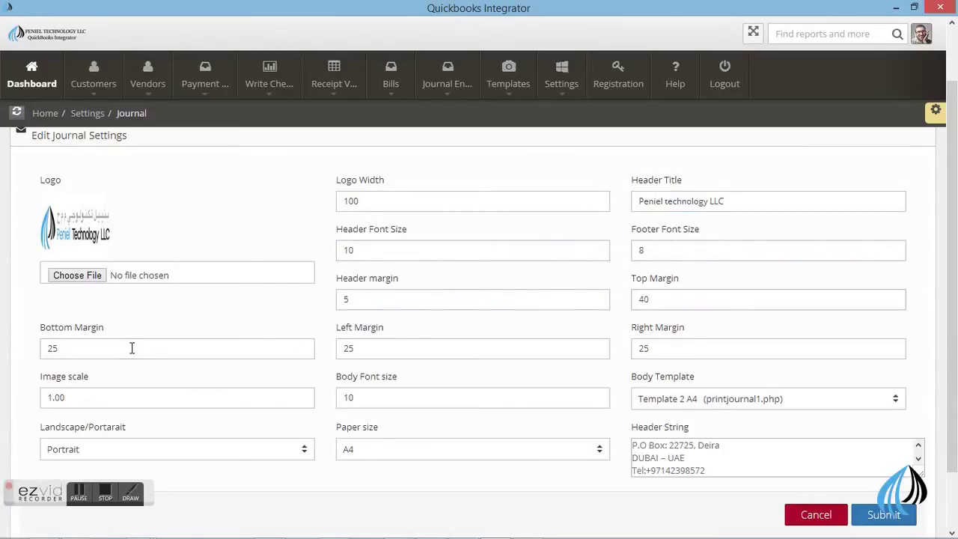
{"action": "scroll", "coordinate": [142, 340], "scroll_direction": "down", "scroll_amount": 1}
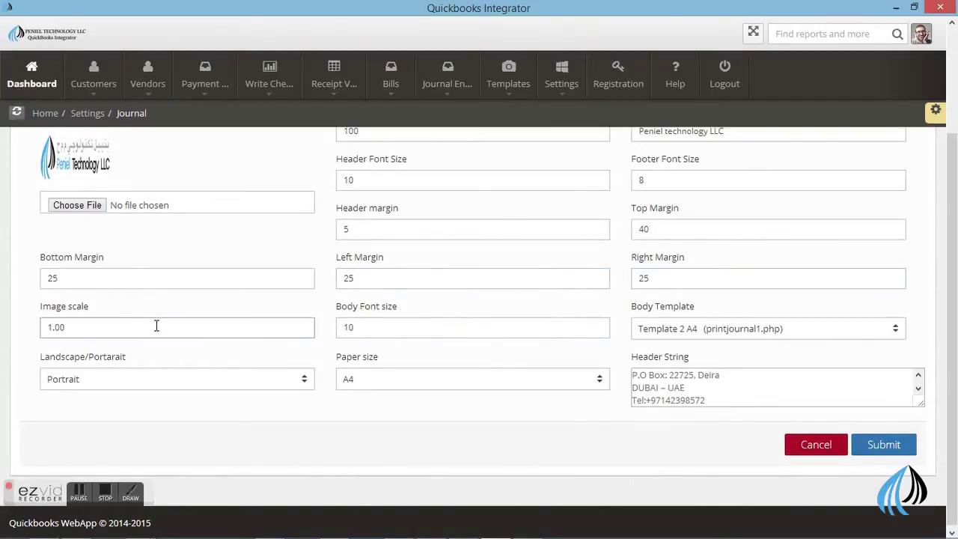
Check the body template, orientation and paper size dropdowns, keeping Template 2 A4, Portrait and A4
{"action": "left_click", "coordinate": [423, 331]}
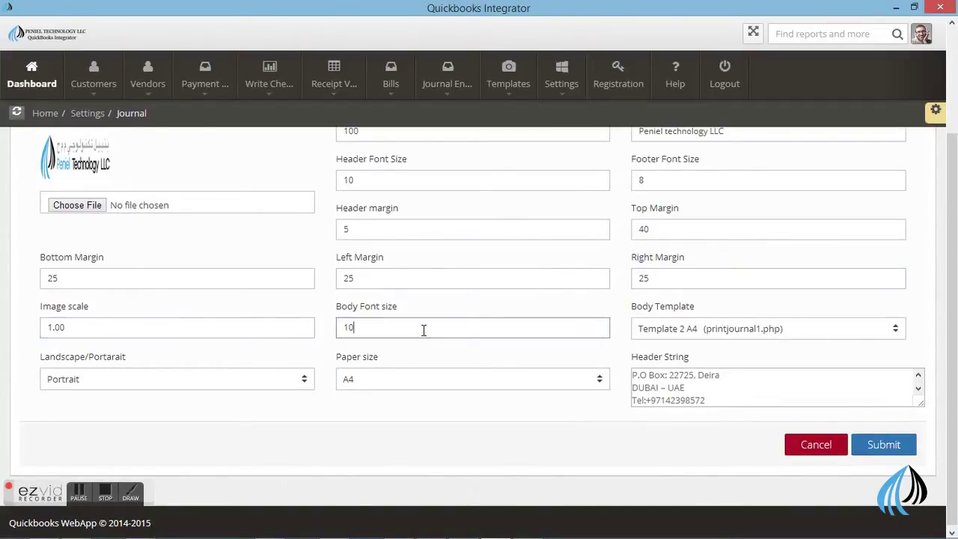
{"action": "left_click", "coordinate": [656, 333]}
{"action": "left_click", "coordinate": [608, 301]}
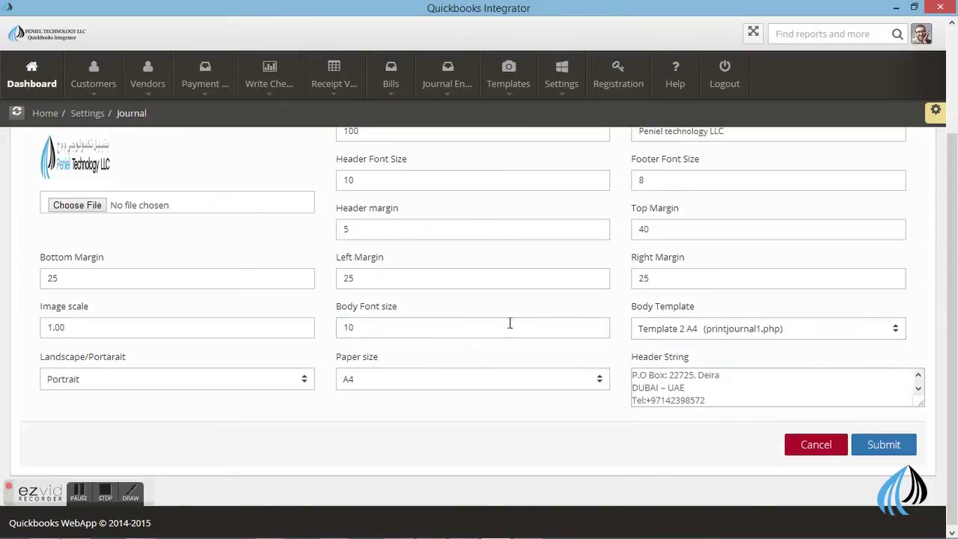
{"action": "left_click", "coordinate": [169, 380]}
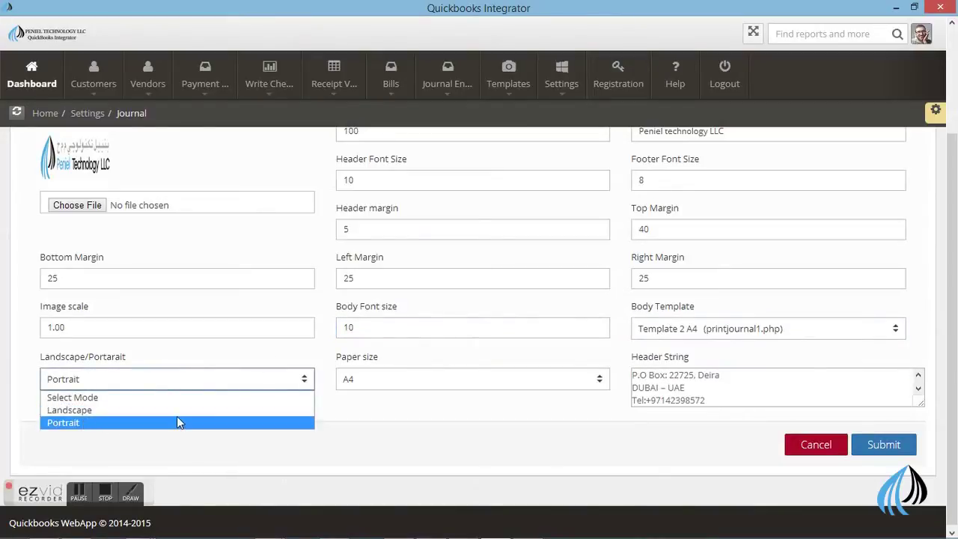
{"action": "left_click", "coordinate": [344, 378]}
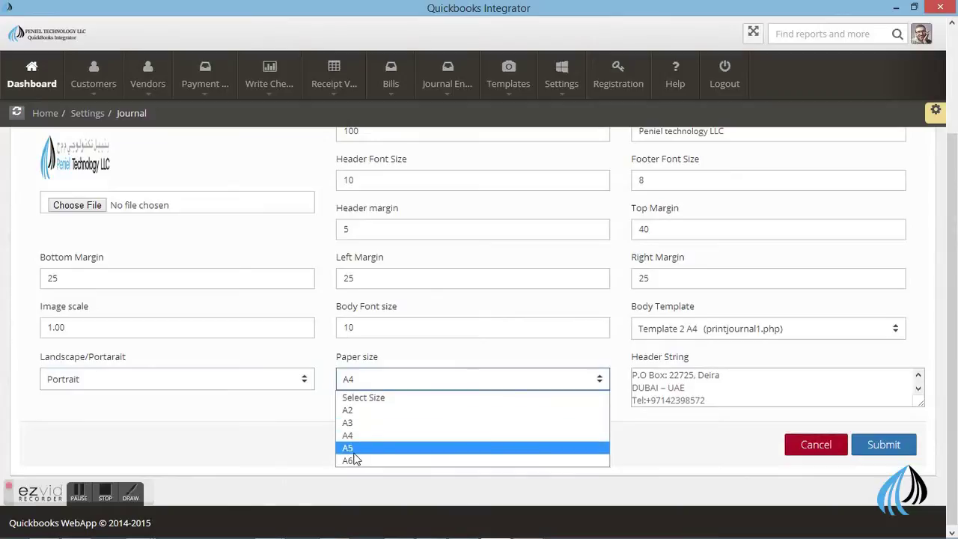
{"action": "left_click", "coordinate": [278, 424]}
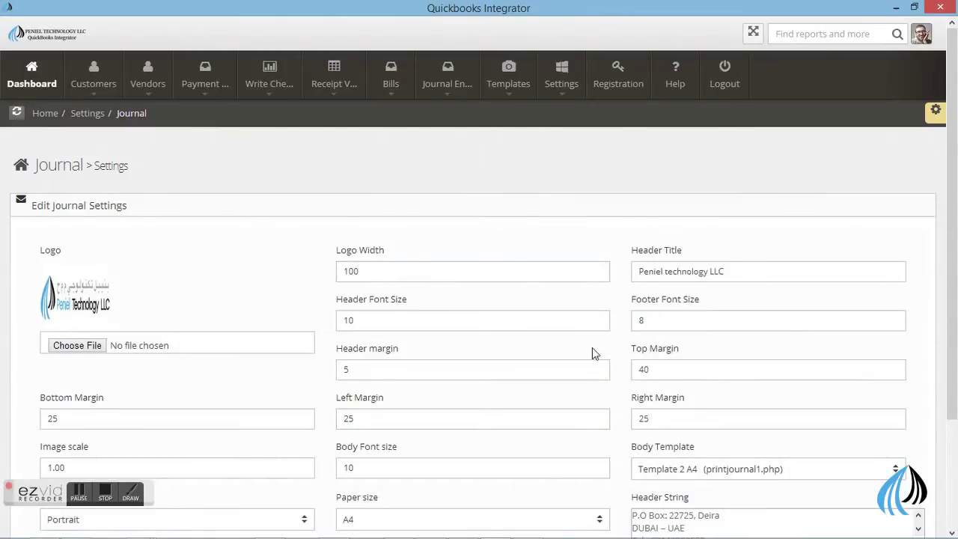
Bring up the Help documentation's Paper Settings table comparing recommended A5 and A4 margins and font sizes
{"action": "left_click", "coordinate": [673, 78]}
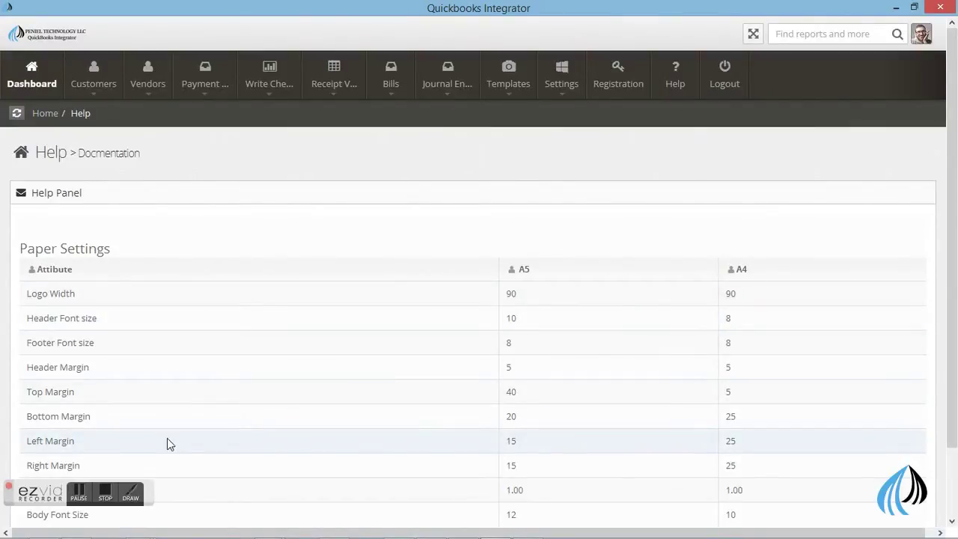
{"action": "scroll", "coordinate": [472, 430], "scroll_direction": "down", "scroll_amount": 2}
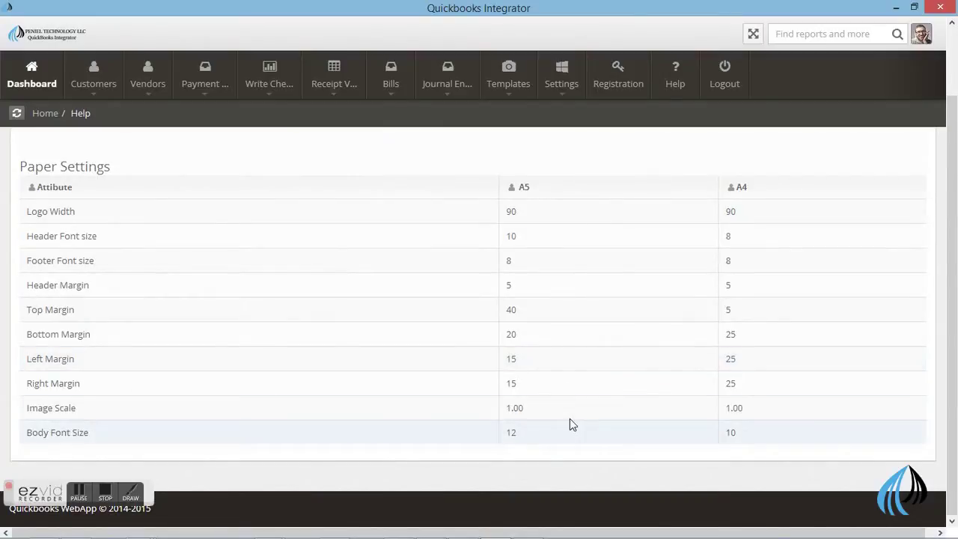